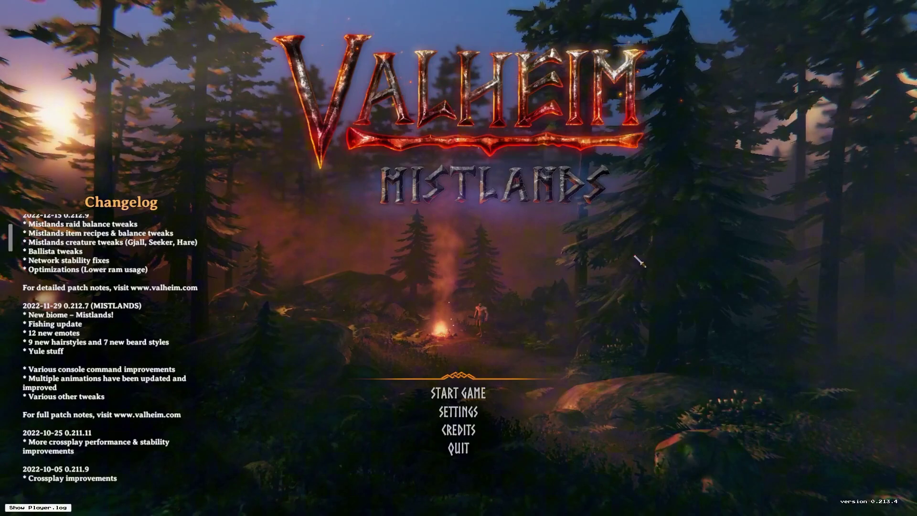
- Go through Start Game and character selection to a new Valheim world, ready to name it
click(452, 393)
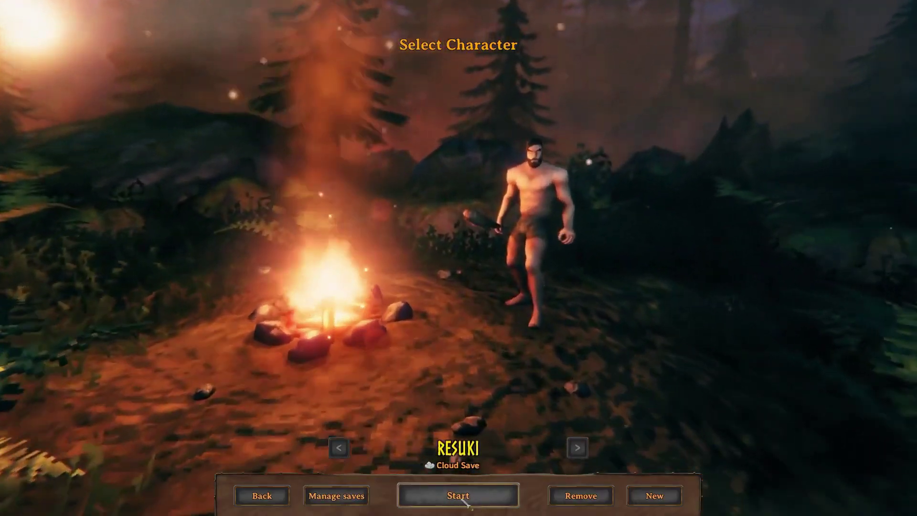
click(466, 503)
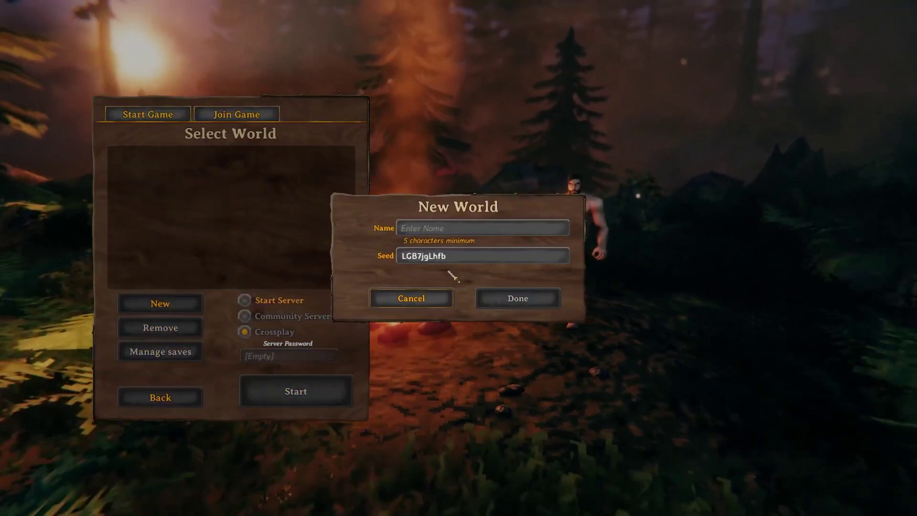
click(485, 230)
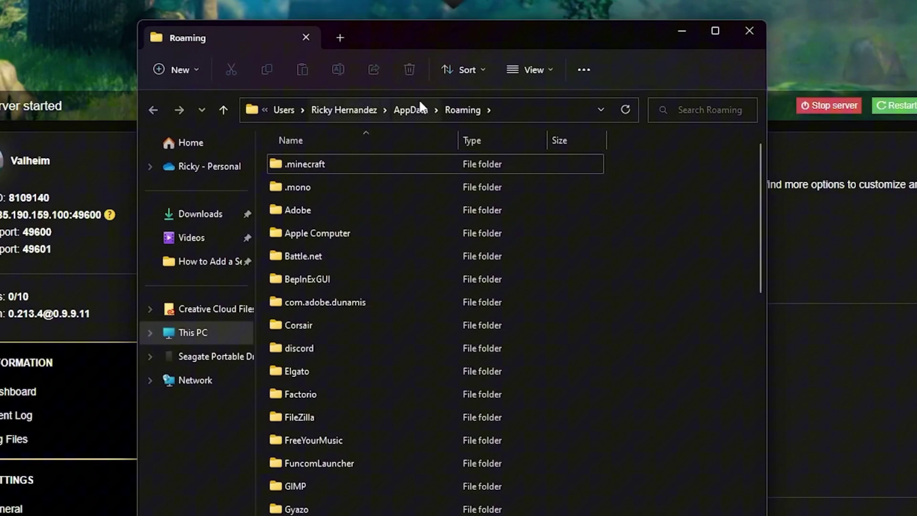
- Open AppData > LocalLow > IronGate > Valheim > worlds_local locally, then stop the Valheim server
click(223, 110)
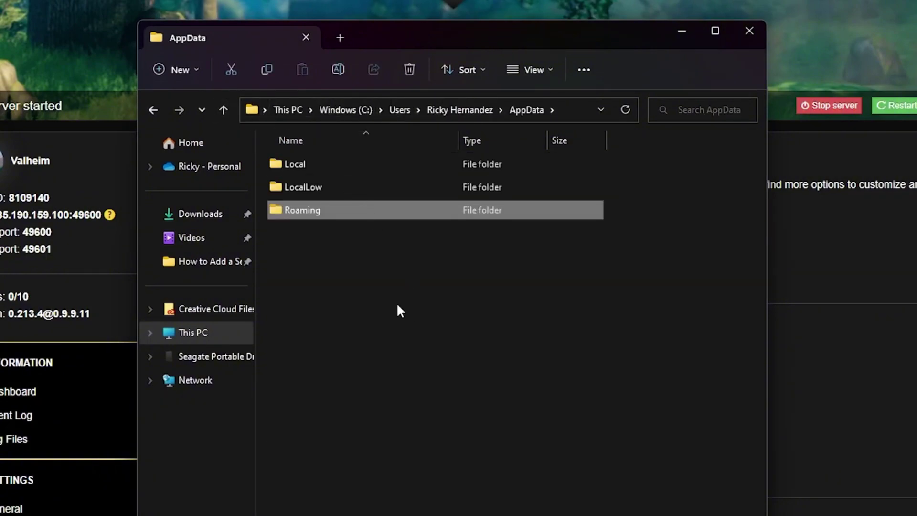
double_click(329, 190)
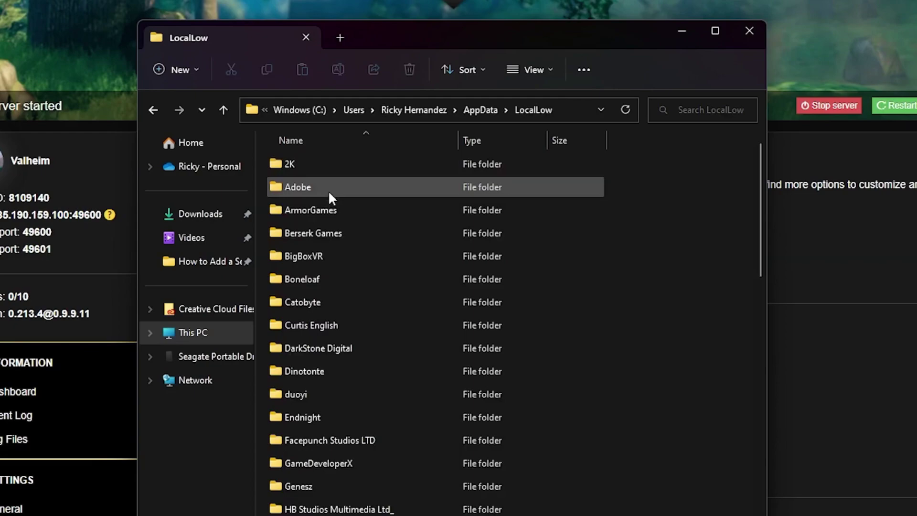
scroll(329, 315, down, 3)
scroll(330, 409, down, 1)
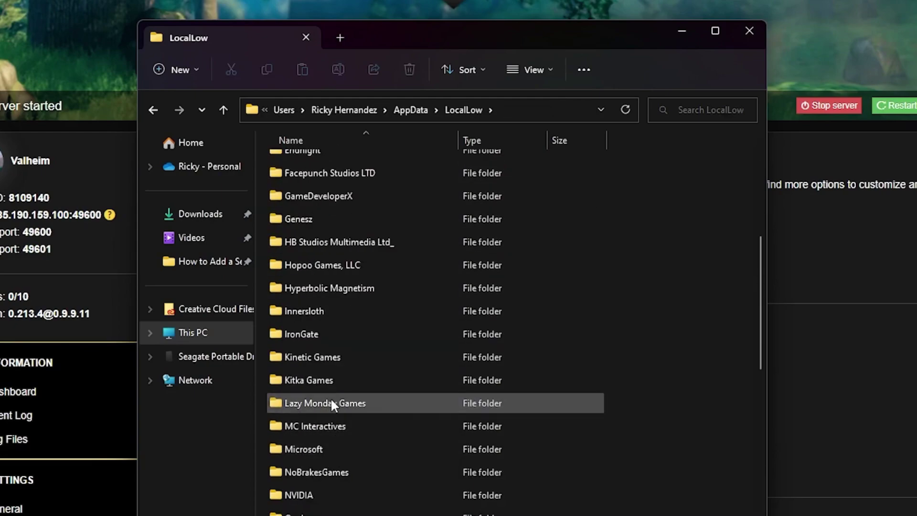
double_click(333, 334)
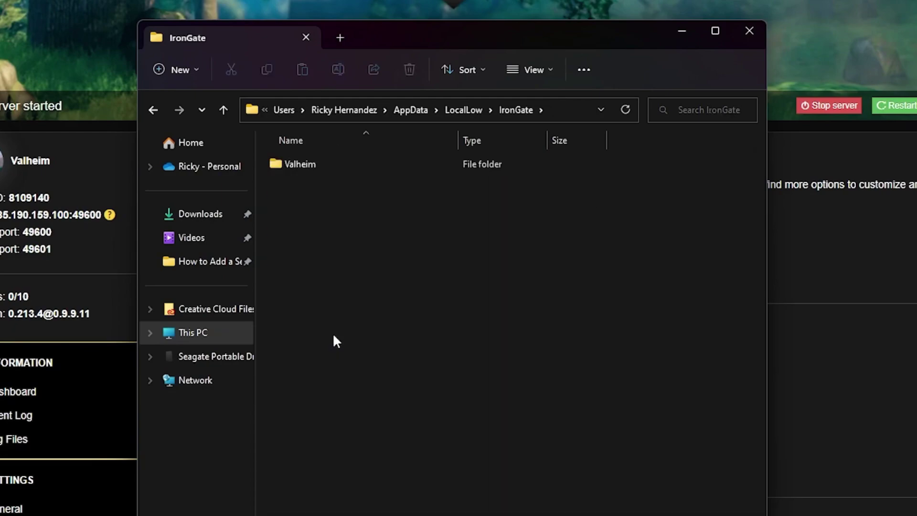
double_click(337, 173)
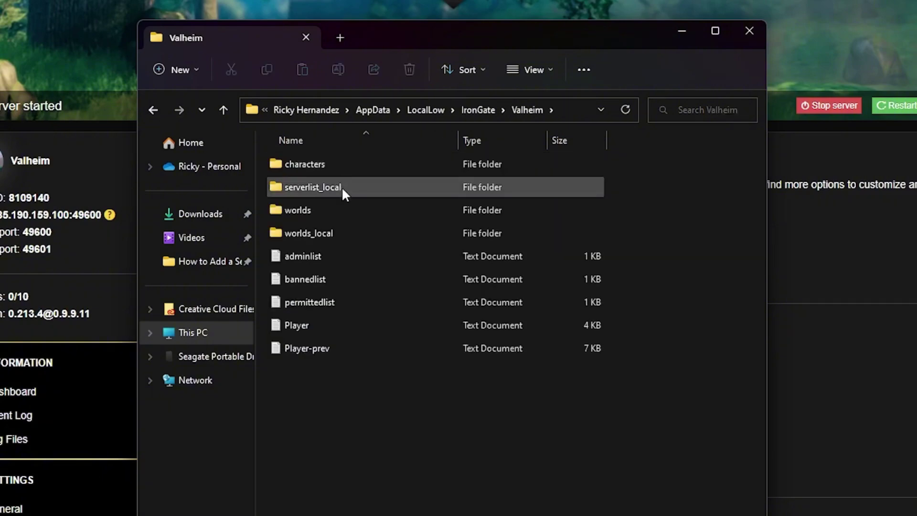
double_click(346, 233)
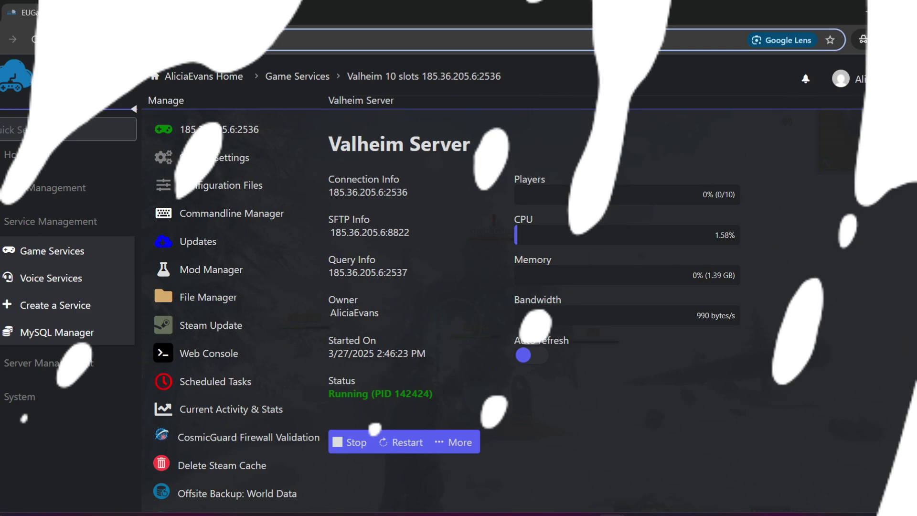
click(348, 443)
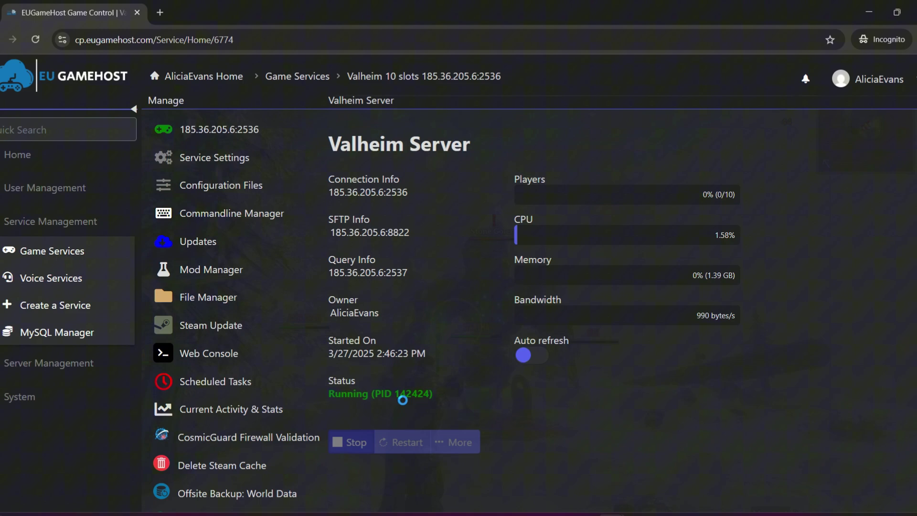
- Show the server's worlds_local folder and its Dedicated files in the panel's File Manager
click(249, 305)
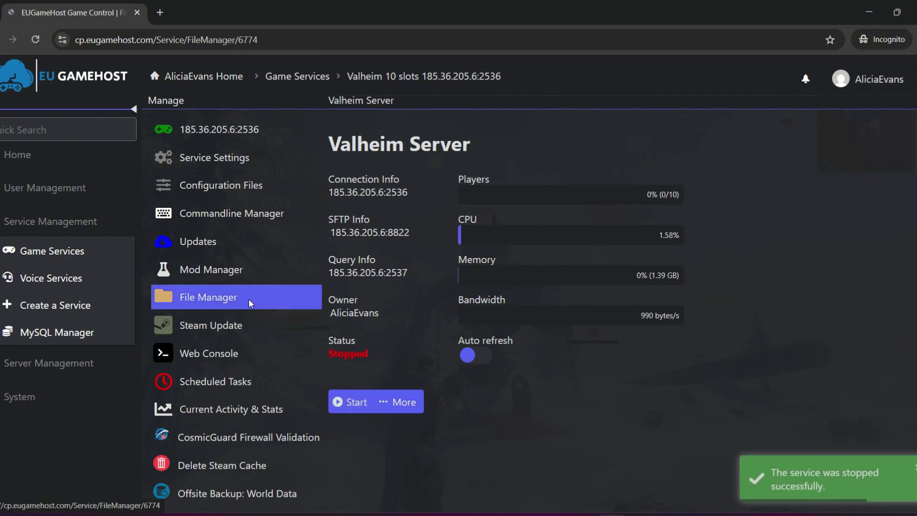
click(250, 334)
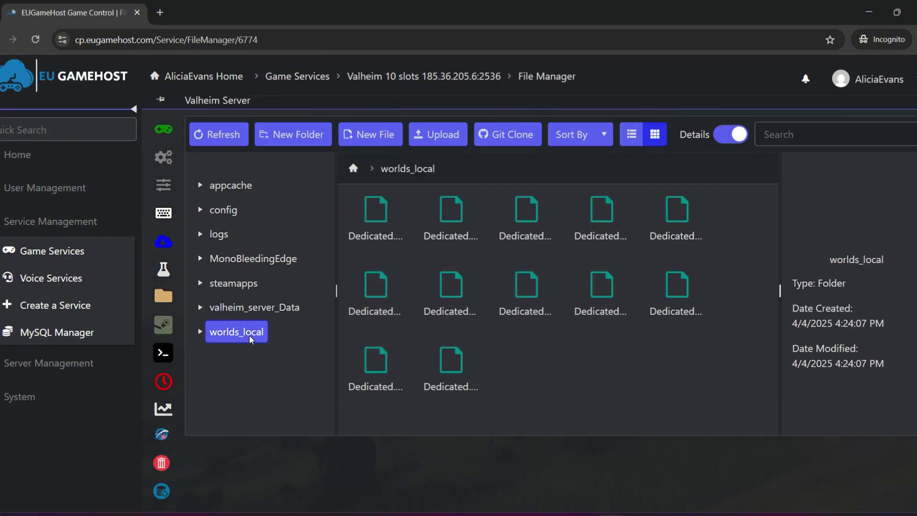